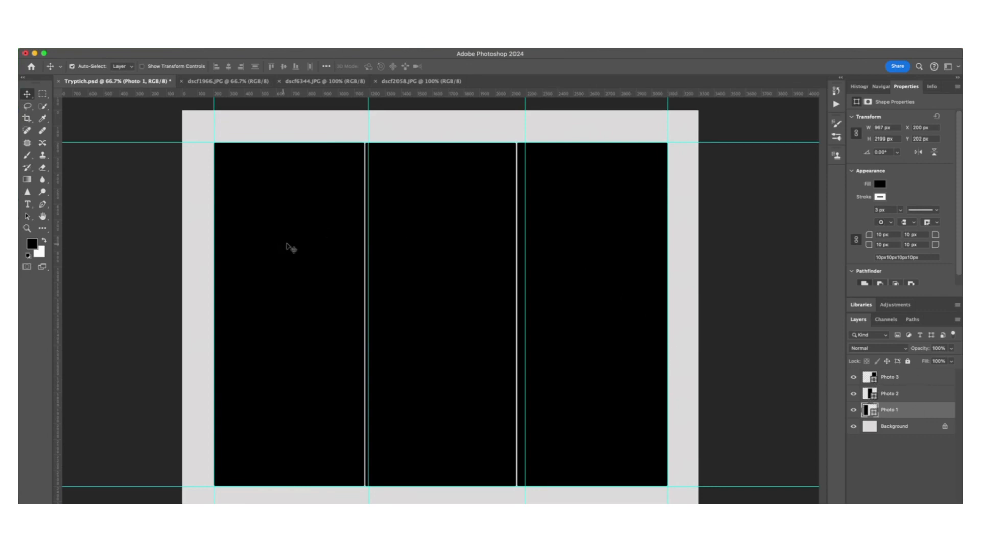
left_click(94, 48)
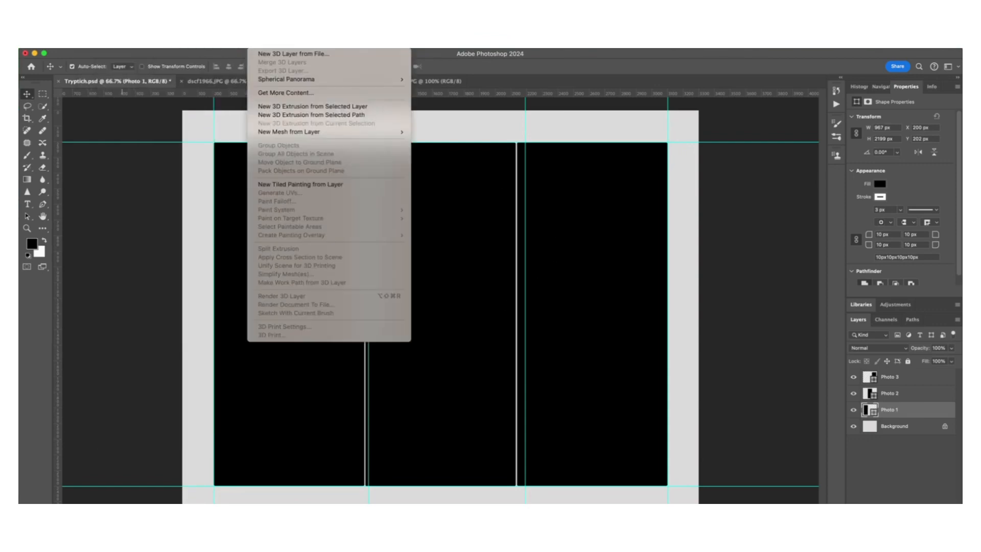
left_click(94, 47)
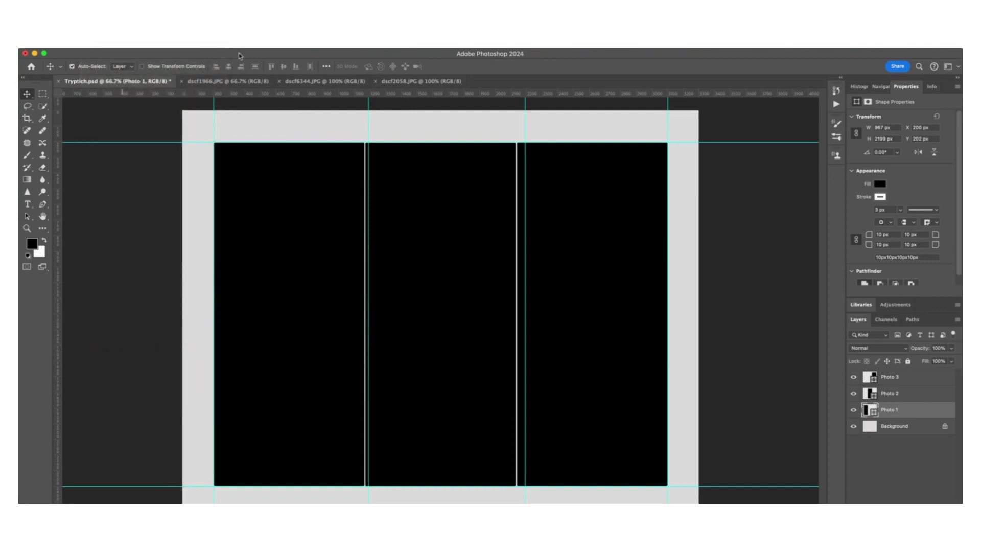
Step: Look through the open photos, then select and copy the entire dscf1966.JPG image
left_click(246, 81)
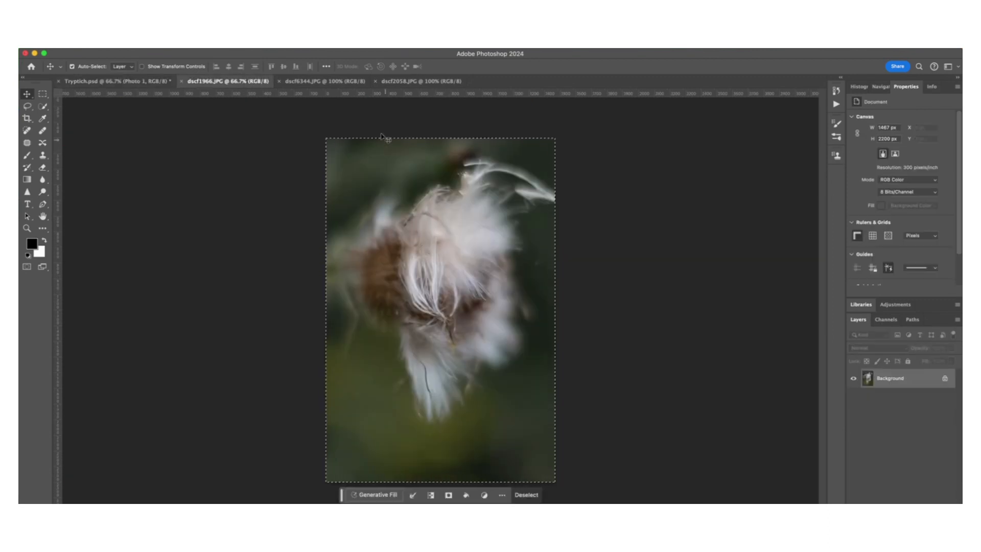
left_click(428, 84)
left_click(329, 85)
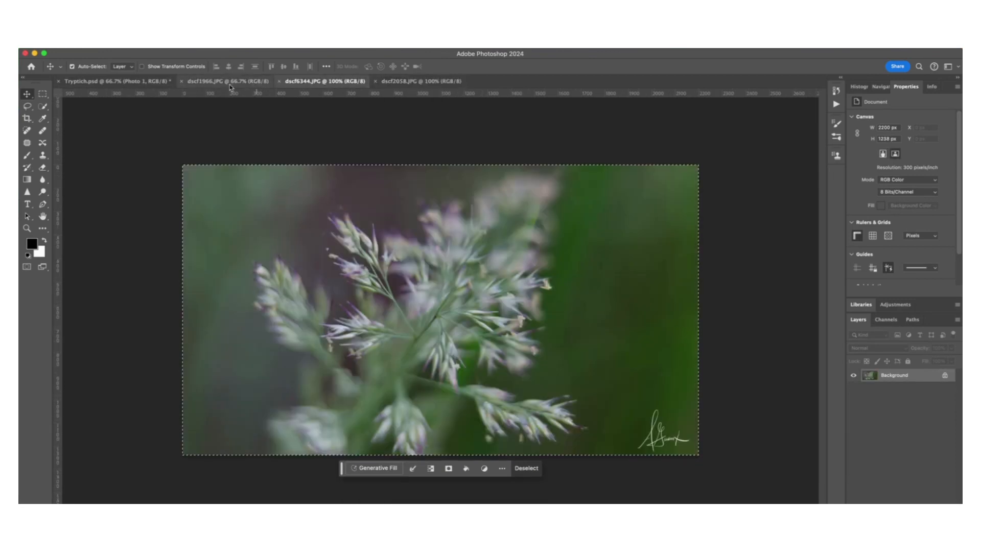
left_click(228, 81)
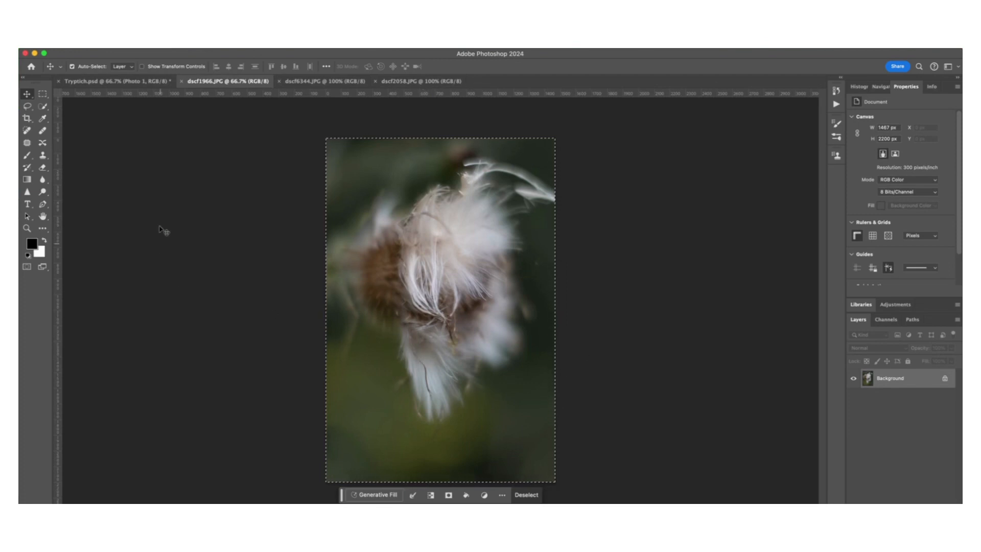
left_click(43, 94)
left_click(454, 264)
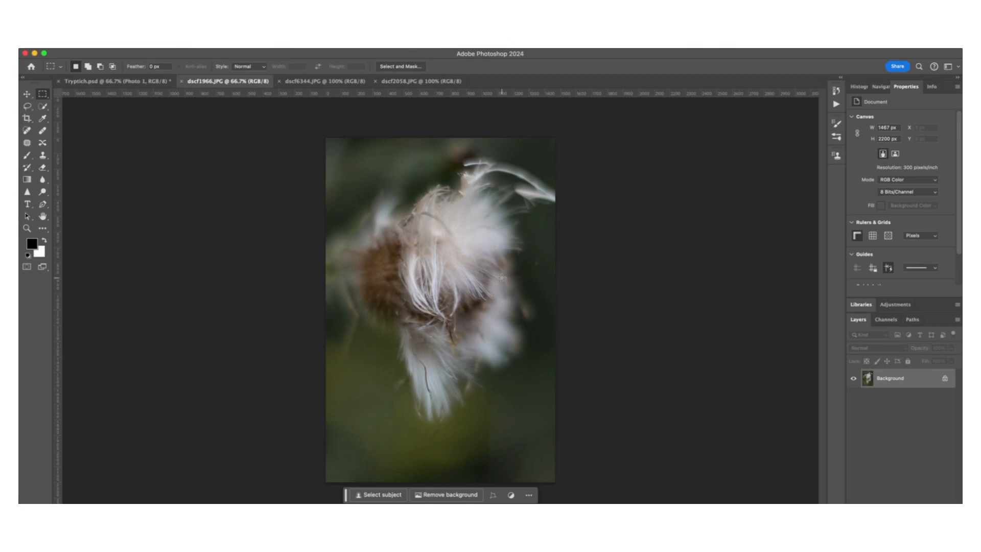
key("super+a")
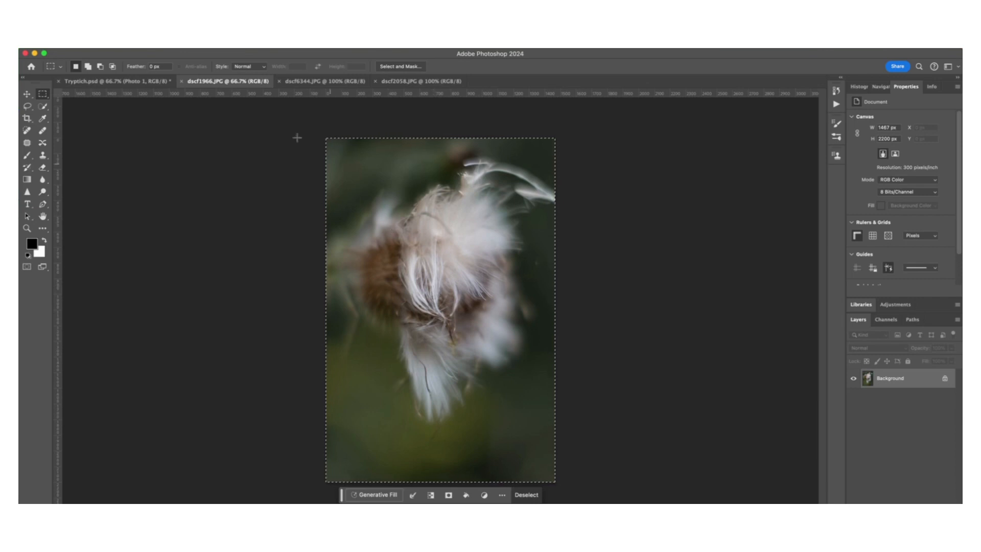
Step: Paste the copied seed head photo directly above the Photo 2 layer in Tryptich.psd
right_click(132, 83)
left_click(114, 83)
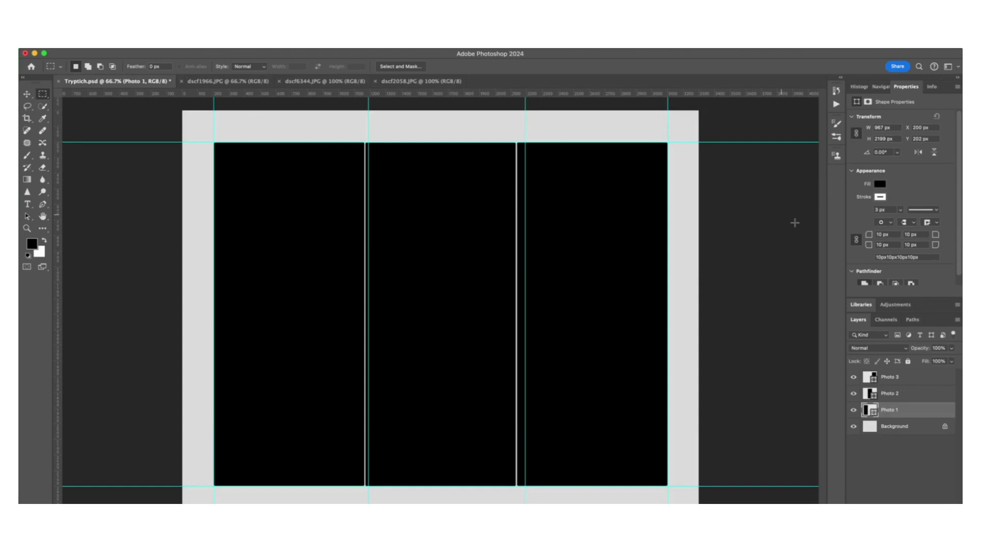
left_click(917, 395)
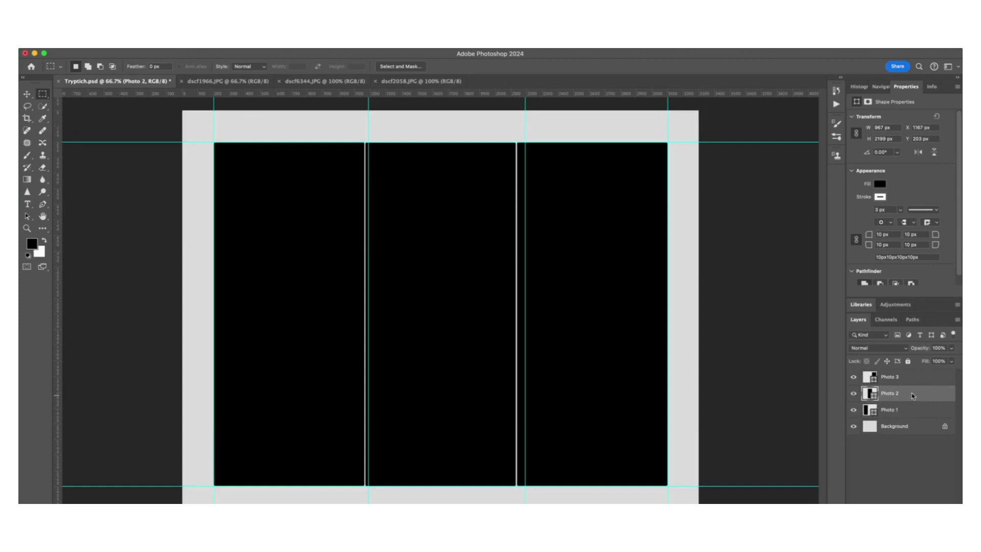
key("super+v")
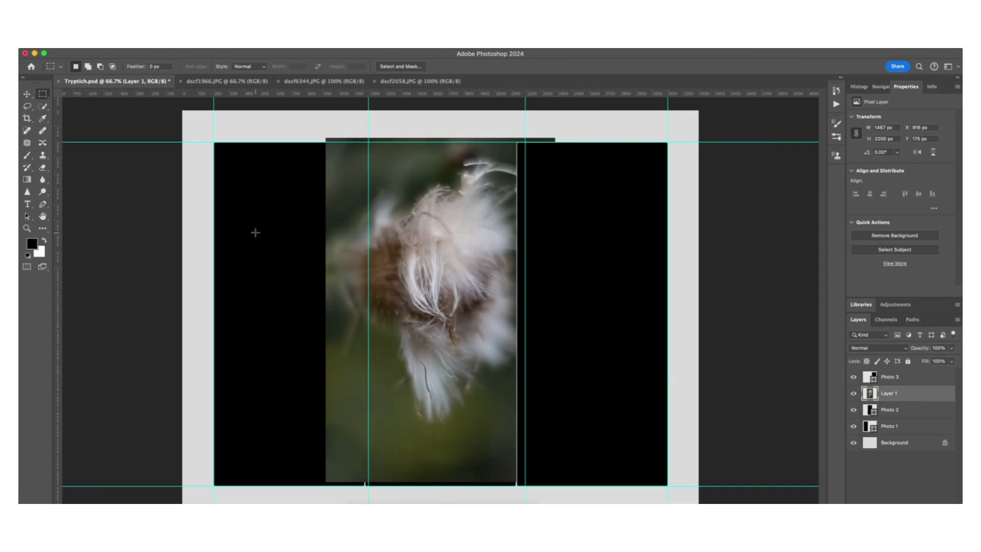
Step: Move the seed head photo down to the top guide over the middle panel and clip it to the Photo 2 layer
left_click(28, 95)
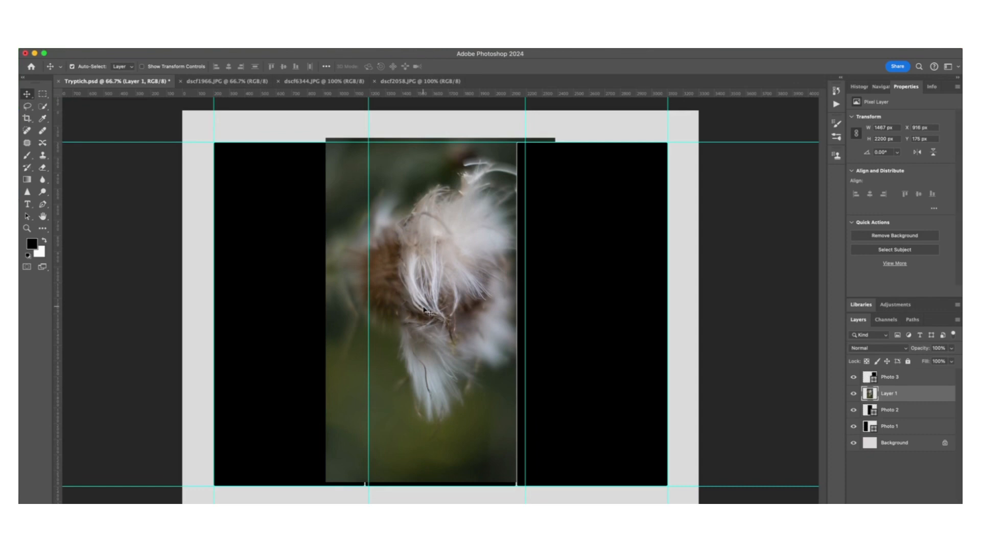
mouse_move(422, 308)
left_mouse_down()
mouse_move(438, 312)
mouse_move(424, 314)
left_mouse_up()
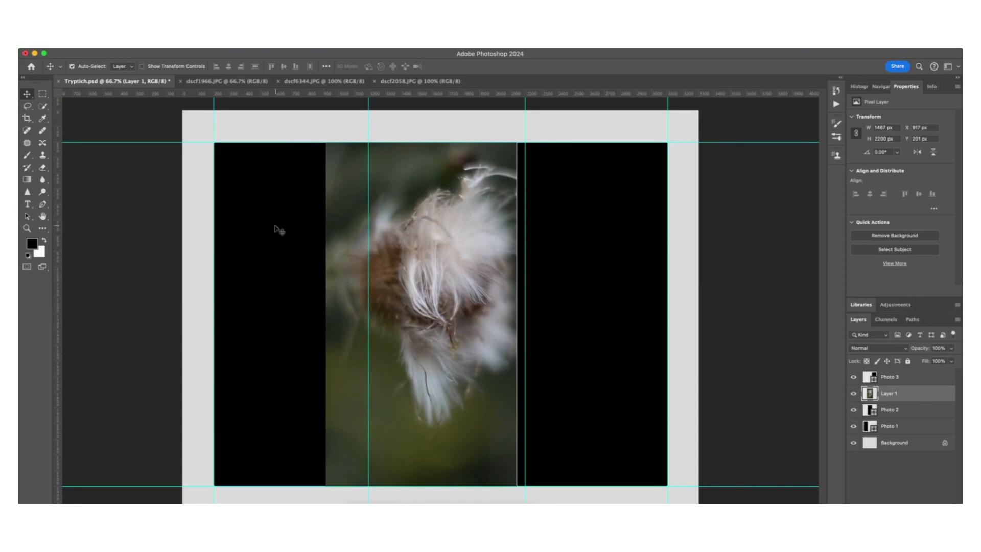
right_click(916, 397)
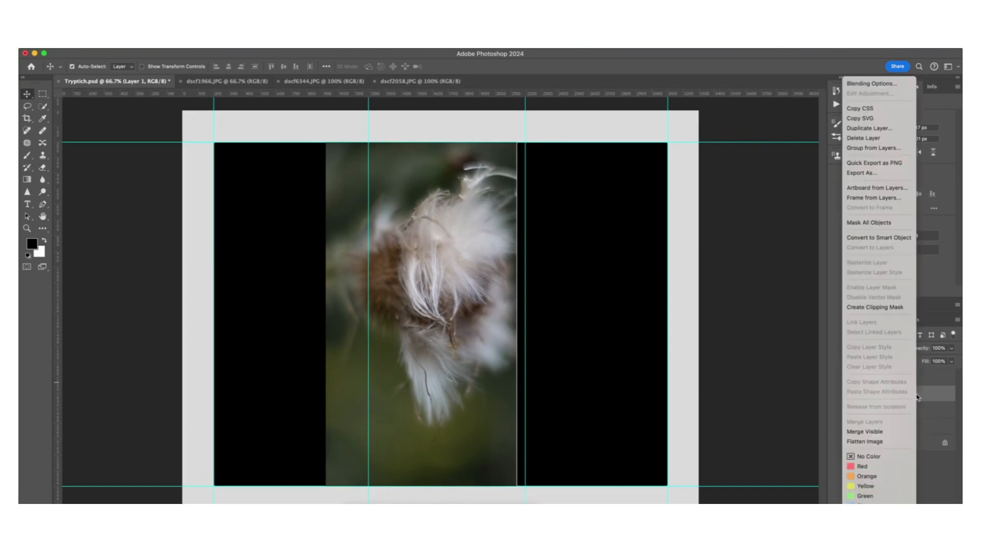
left_click(896, 307)
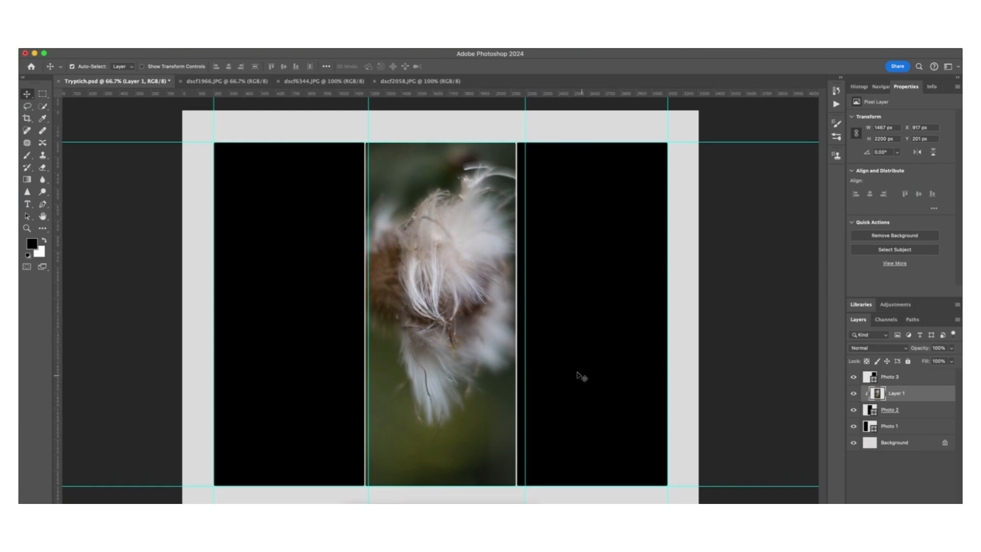
Step: Shift the clipped seed head photo slightly left within the middle panel, to about X 886 px
left_click(43, 94)
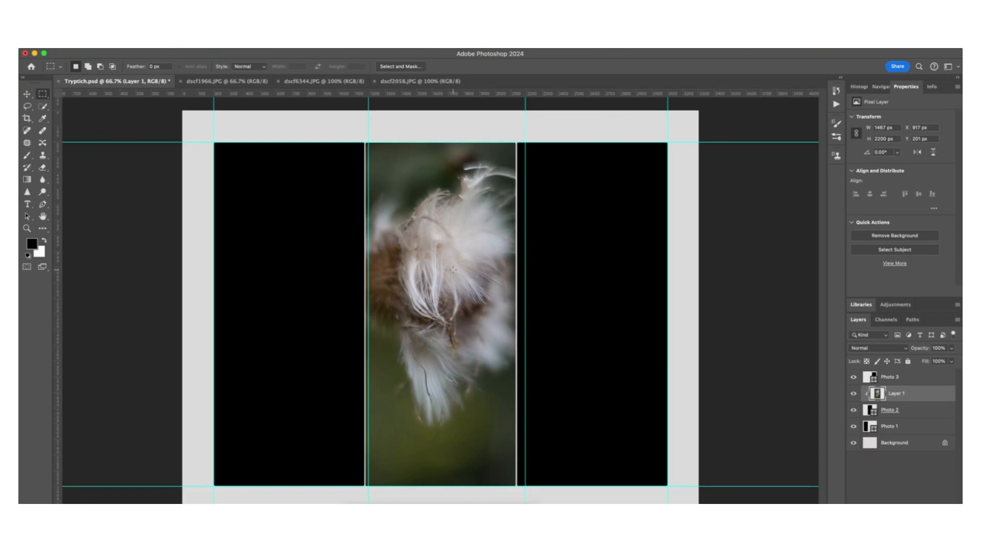
left_click(28, 94)
mouse_move(419, 295)
left_mouse_down()
mouse_move(449, 295)
mouse_move(403, 295)
left_mouse_up()
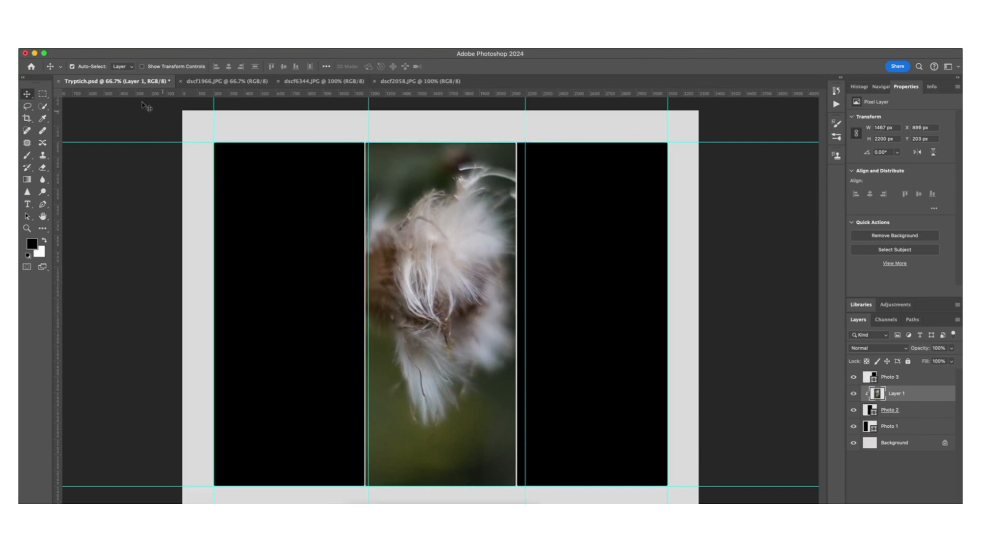
Step: Copy the dscf6344.JPG image and paste it directly above the Photo 1 layer in Tryptich.psd
left_click(228, 81)
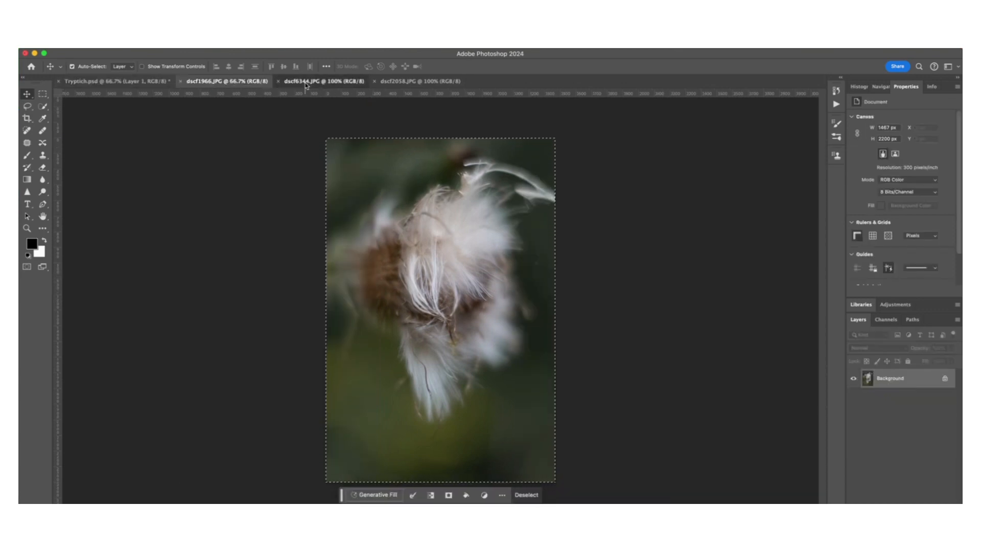
left_click(297, 82)
key("super+c")
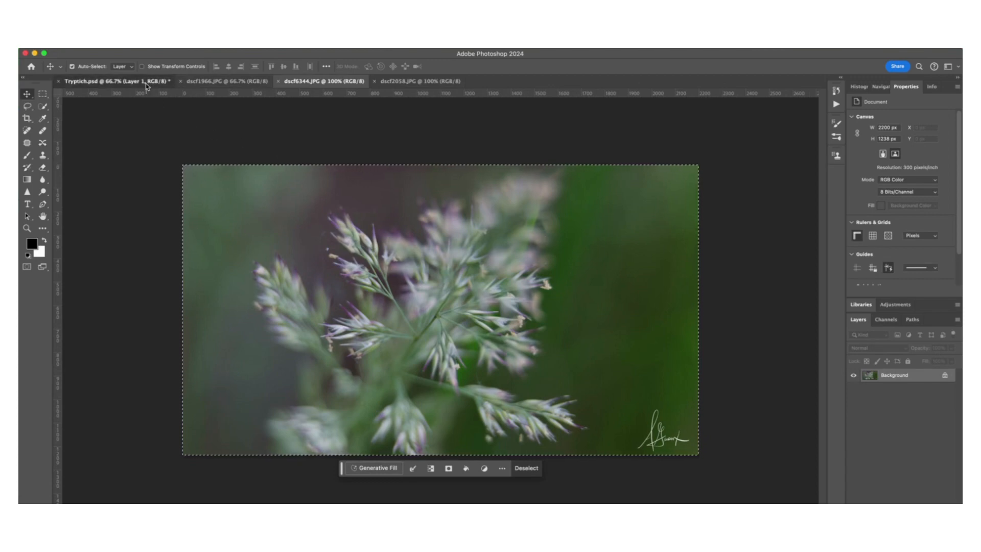
left_click(117, 81)
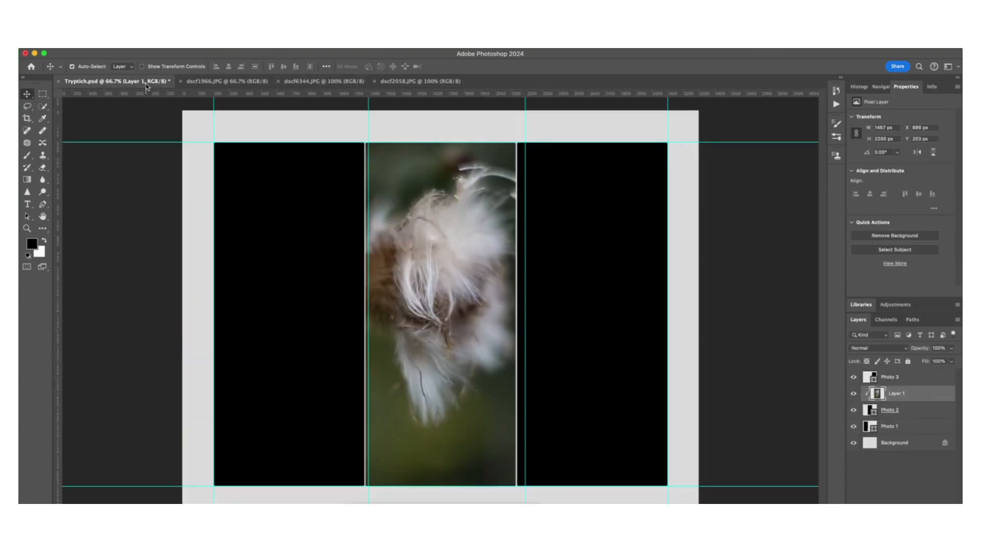
left_click(913, 432)
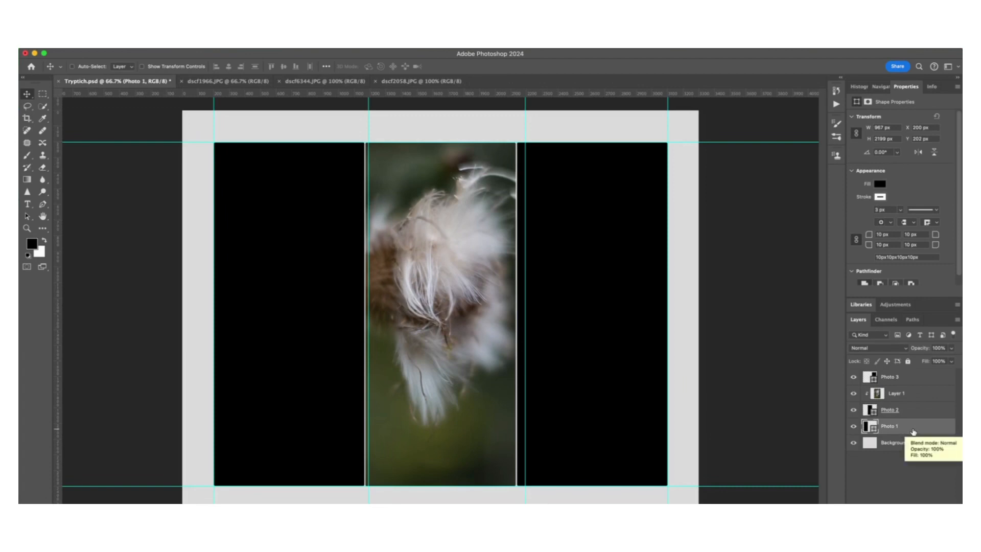
key("super+v")
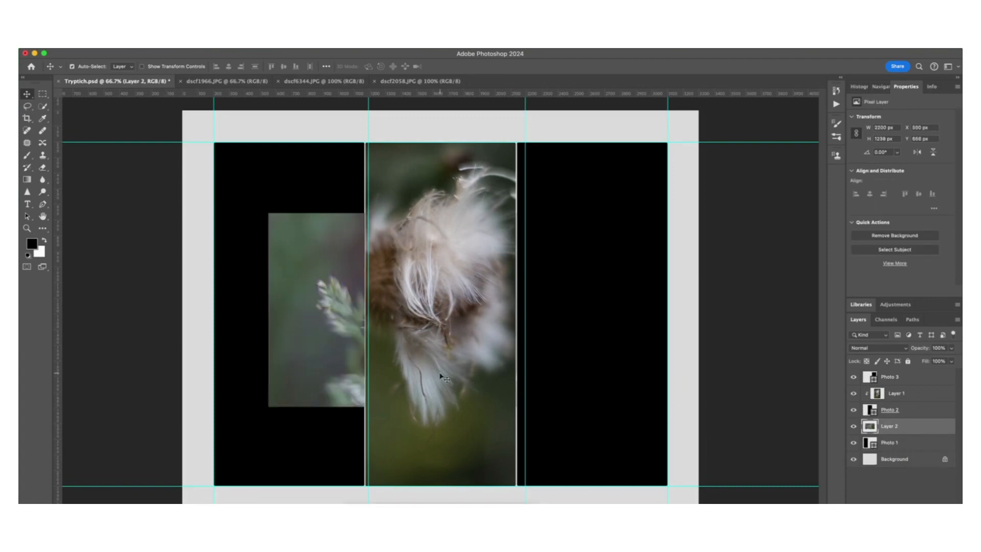
Step: Rotate the grass photo 90° and scale it to about 102.6% over the left panel, then clip it to the Photo 1 layer
left_click_drag(325, 334, 287, 326)
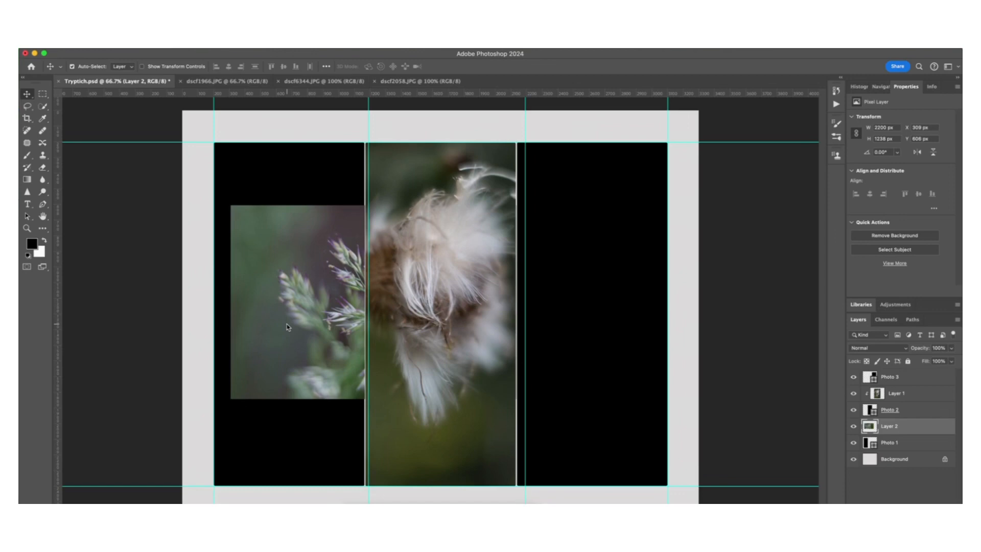
key("ctrl+t")
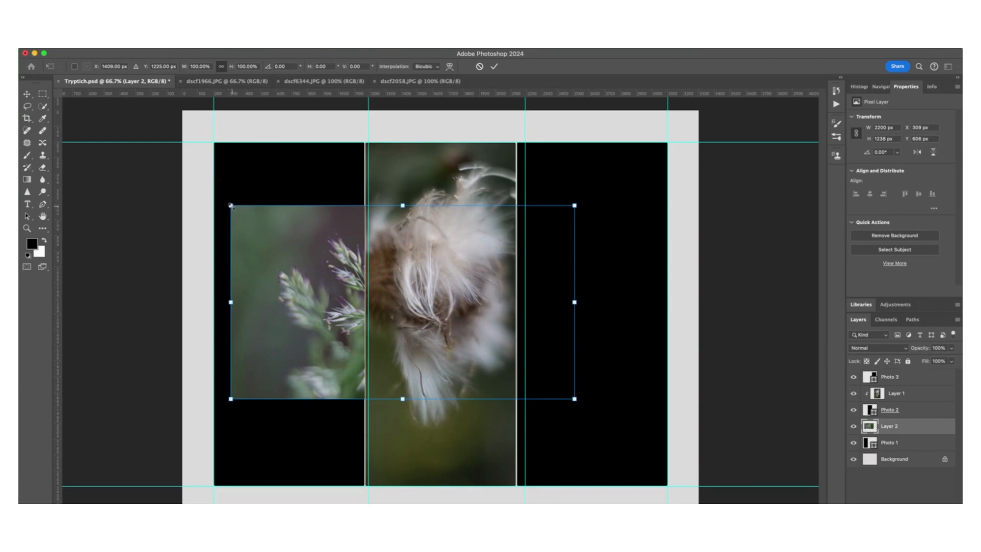
left_click_drag(229, 204, 515, 136)
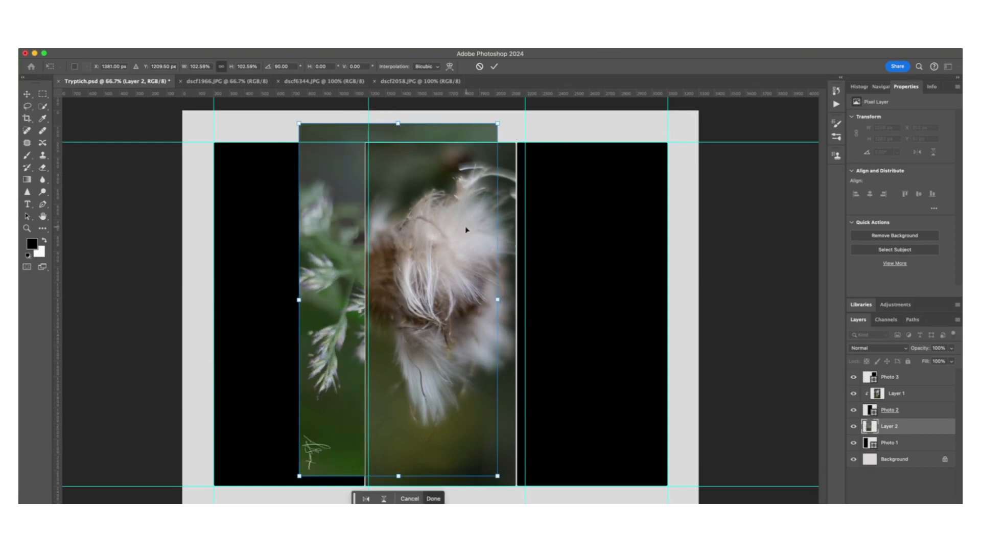
left_click_drag(421, 307, 203, 315)
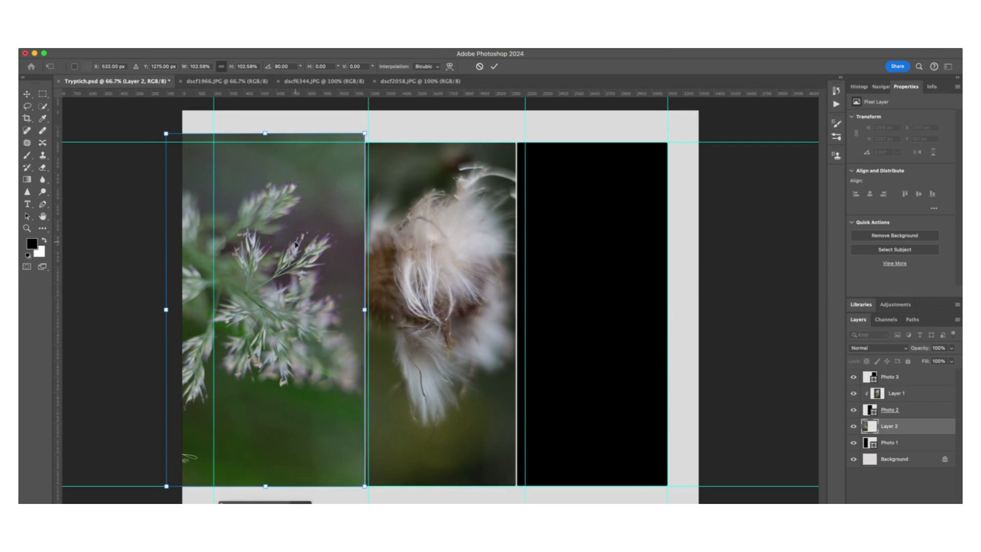
key("Return")
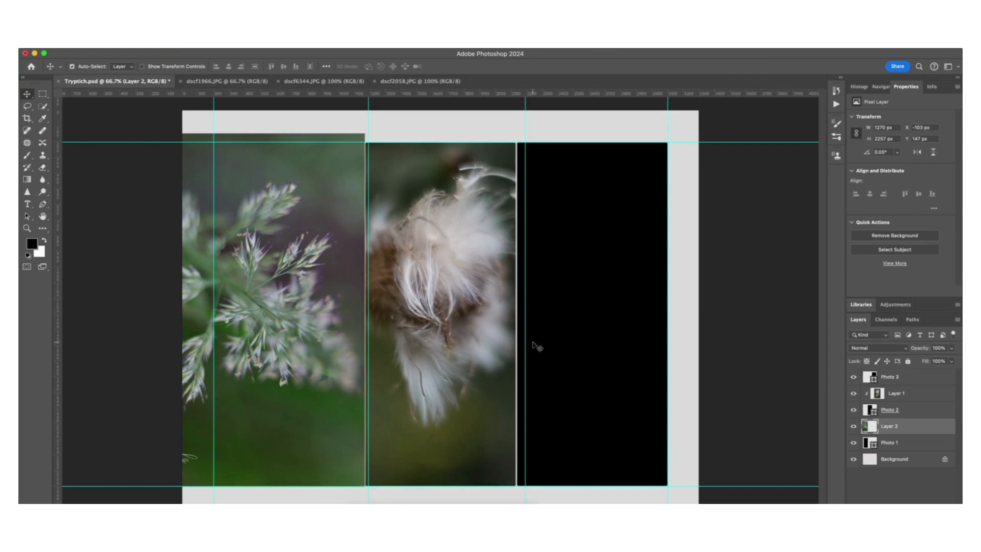
right_click(922, 430)
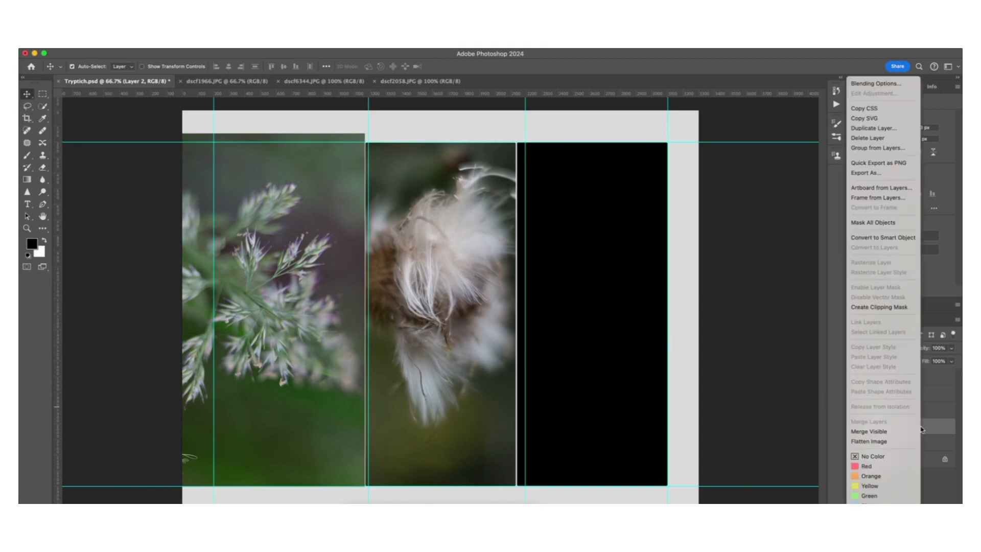
left_click(903, 308)
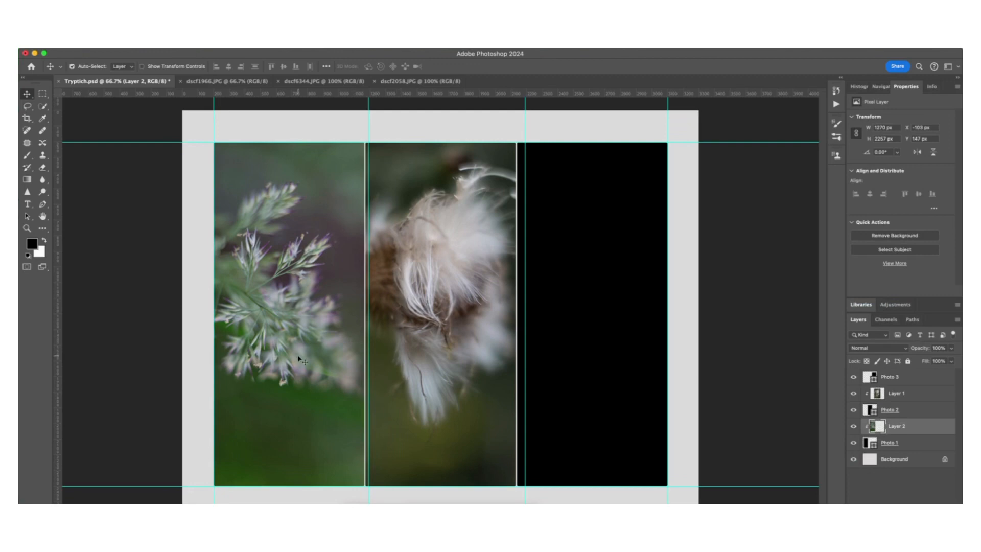
Step: Rotate the clipped grass photo by about 180° and shift it right within the left panel
key("ctrl+t")
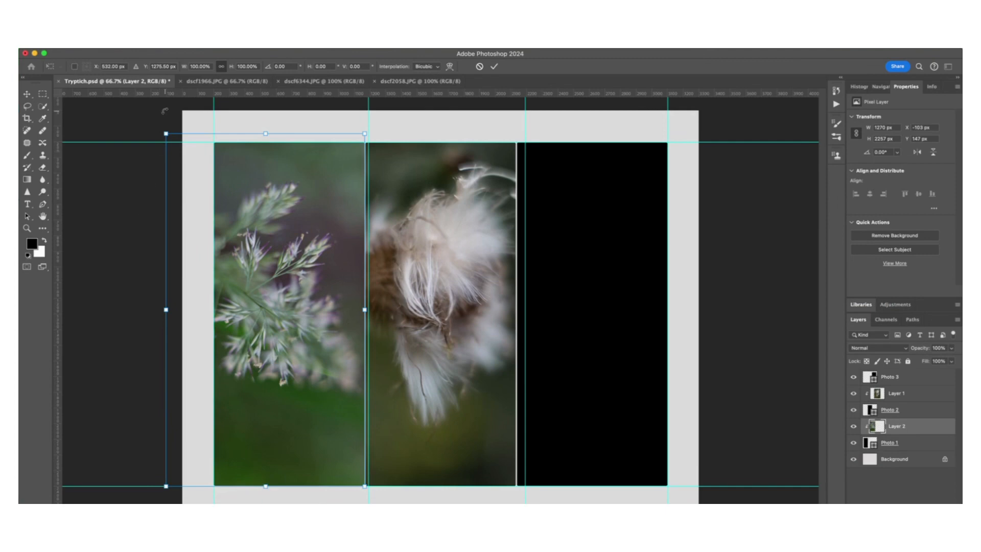
left_click_drag(165, 115, 383, 500)
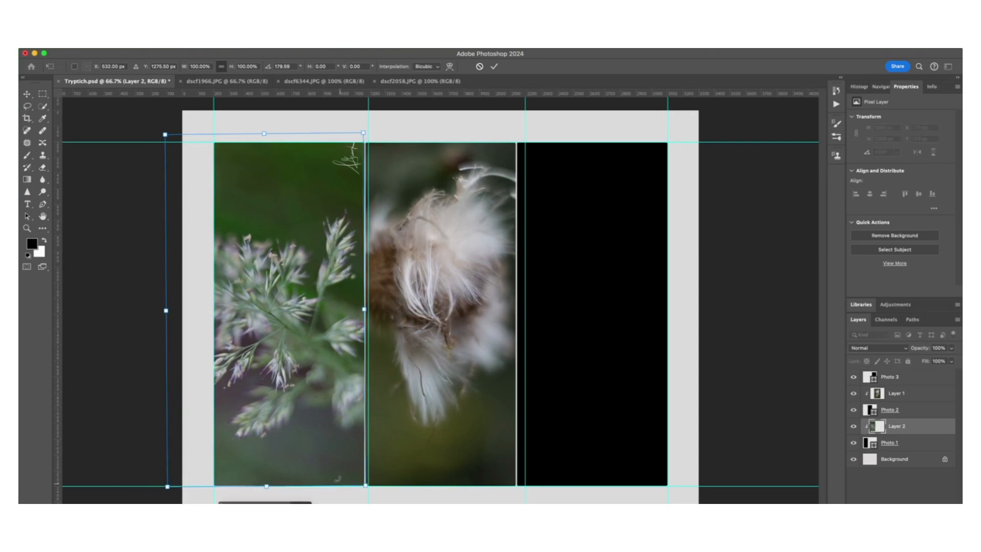
left_click_drag(304, 433, 339, 435)
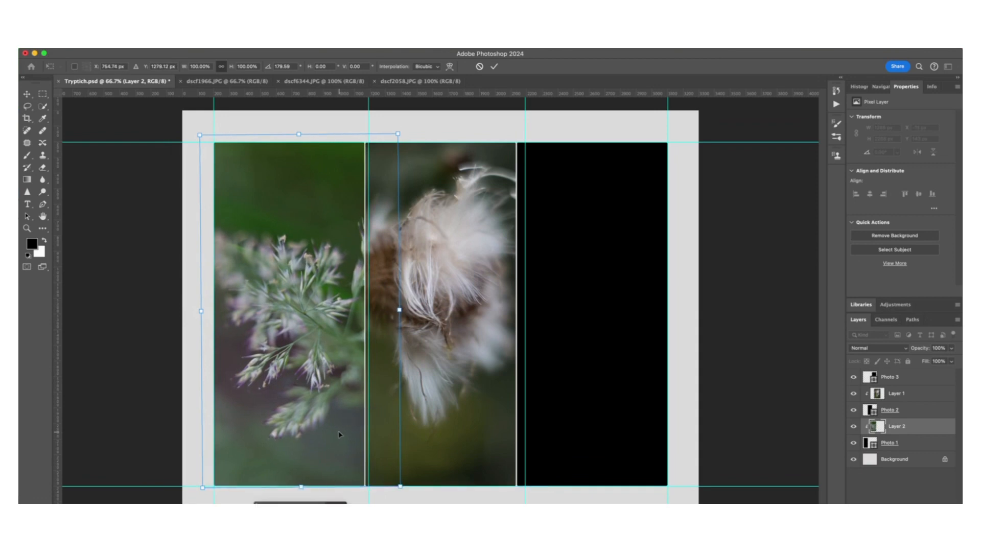
key("Return")
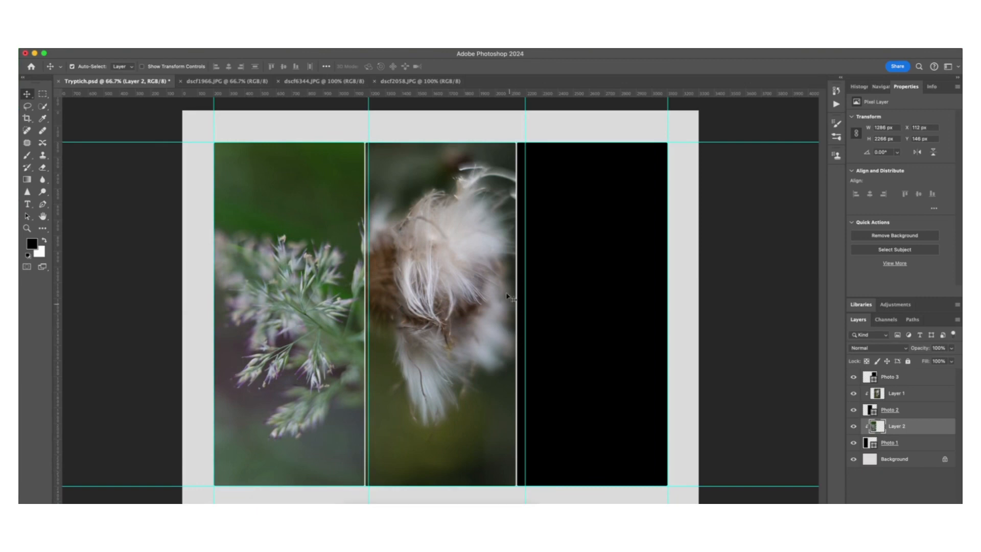
Step: Copy the dscf2058.JPG image and paste it directly above the Photo 3 layer in Tryptich.psd
left_click(413, 84)
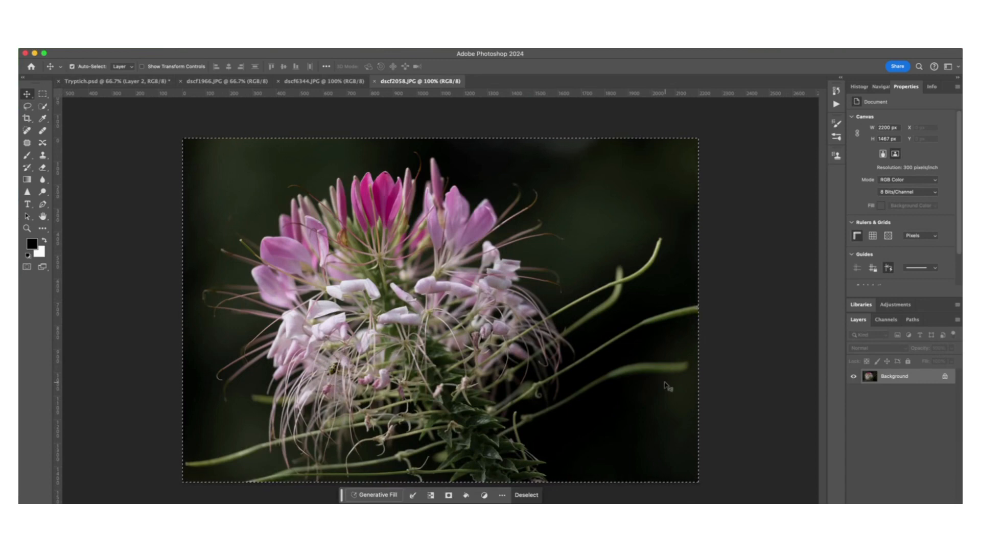
left_click(215, 83)
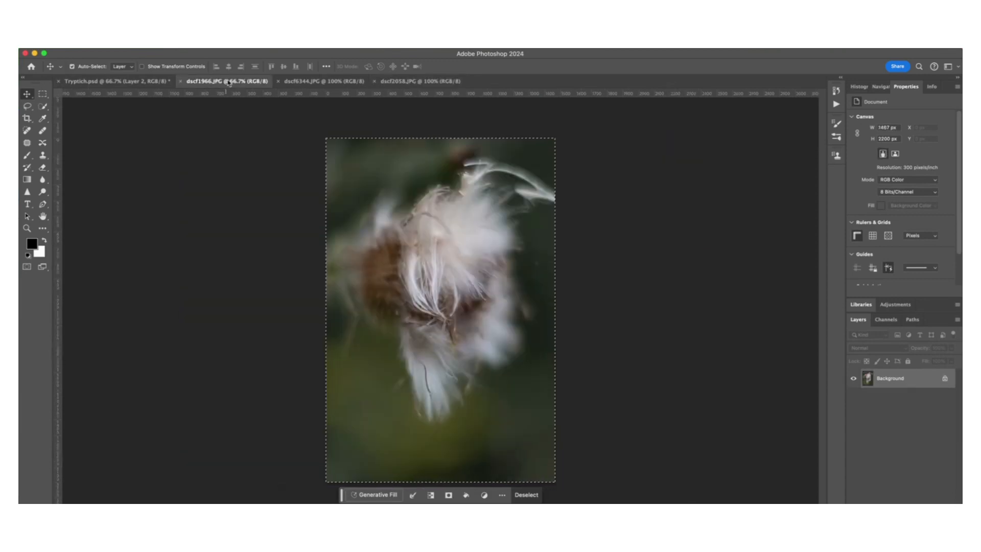
left_click(139, 85)
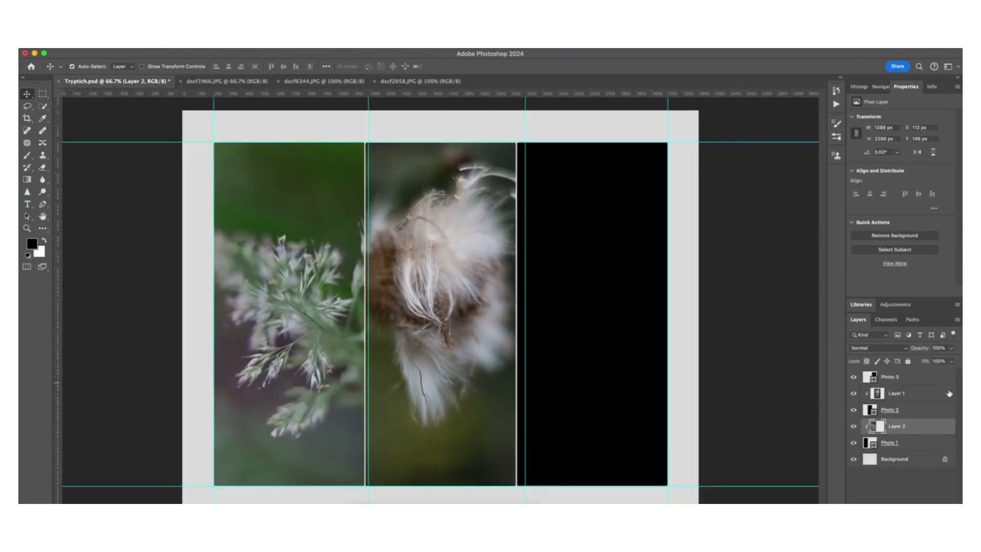
left_click(921, 379)
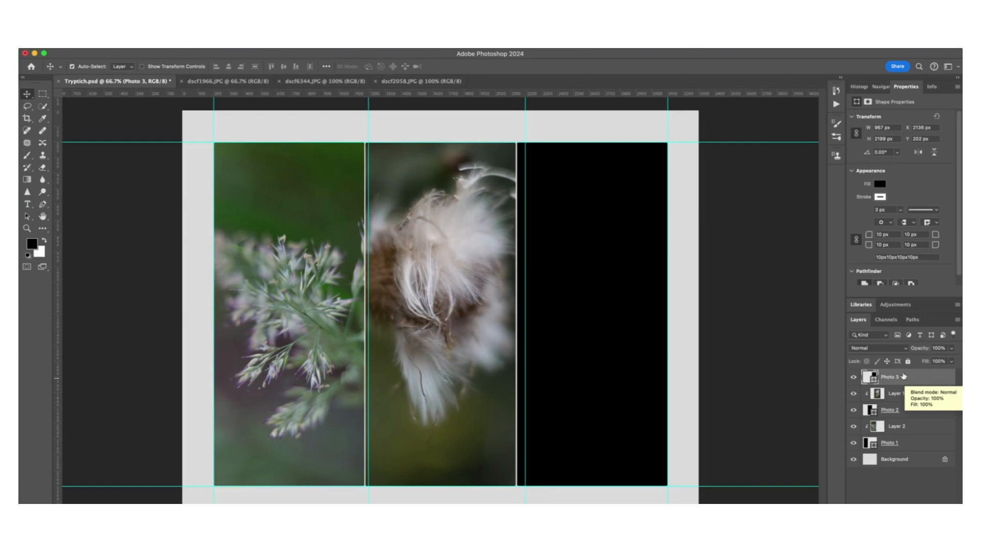
key("ctrl+v")
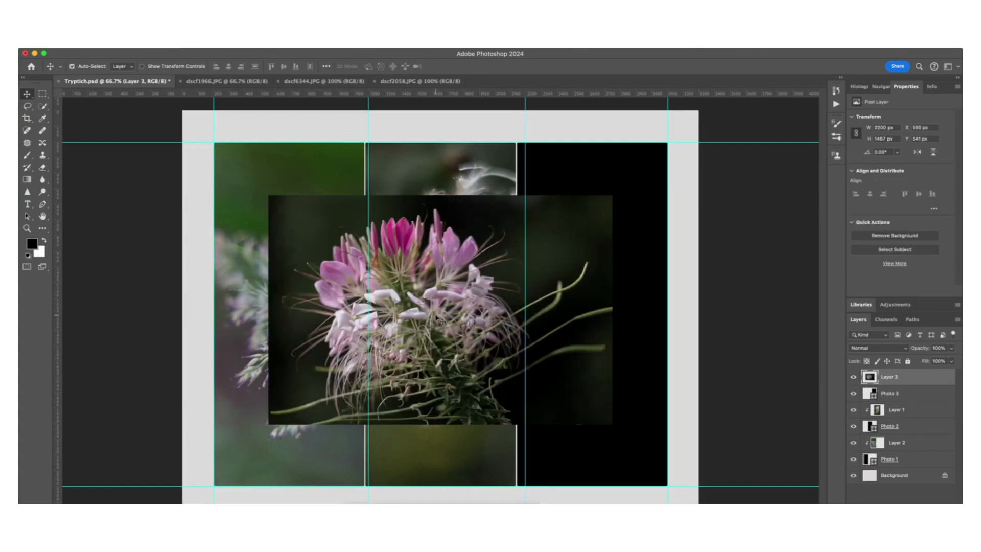
Step: Scale the pink flower photo to about 134.9% wide and 151.8% high over the right panel, then clip it to the Photo 3 layer
left_click_drag(440, 322, 688, 312)
key("ctrl+t")
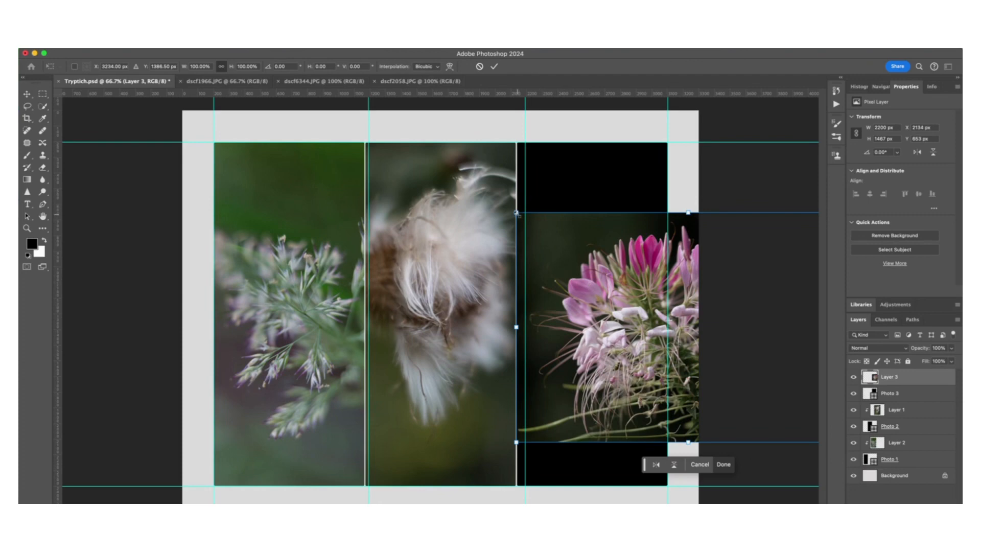
left_click_drag(517, 214, 431, 148)
left_click_drag(430, 442, 390, 486)
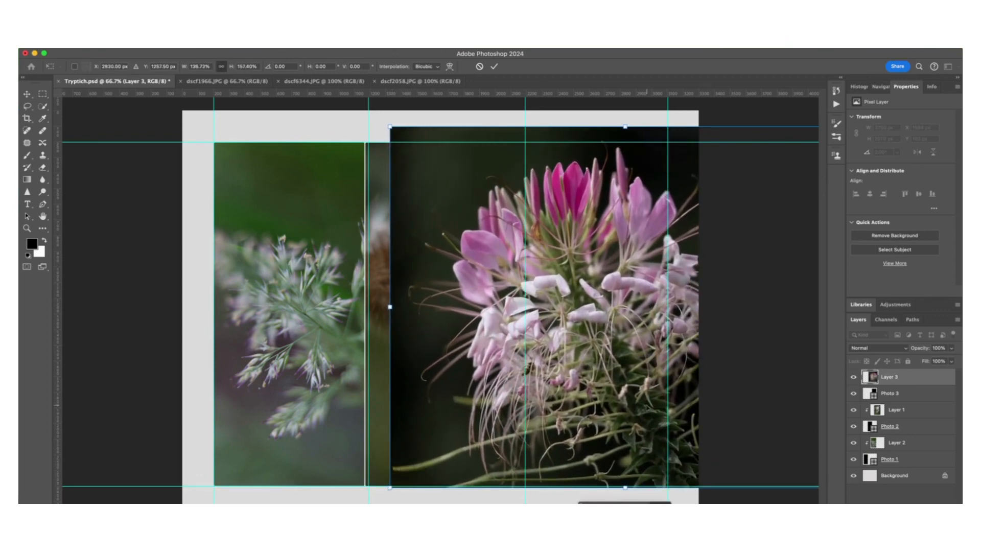
left_click_drag(623, 392, 726, 393)
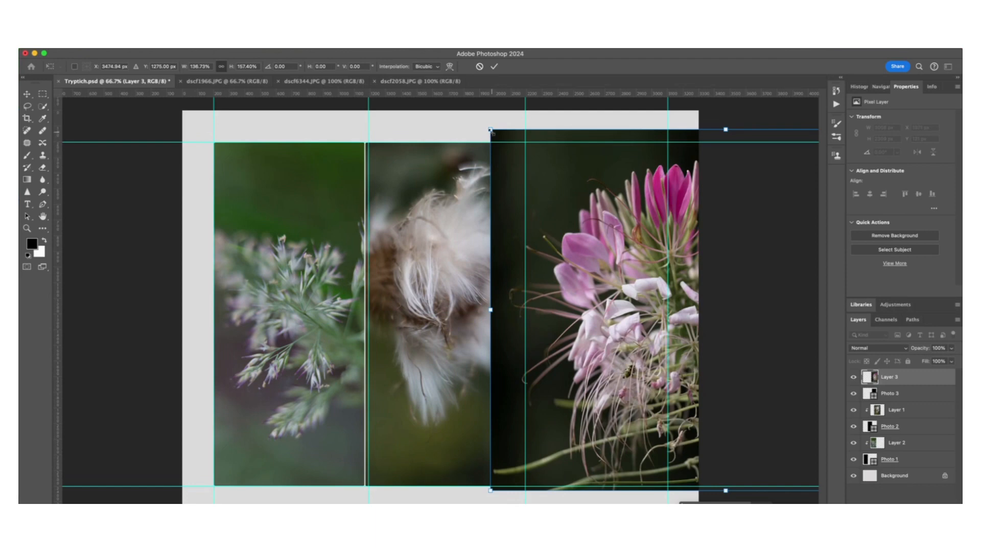
left_click_drag(491, 129, 496, 140)
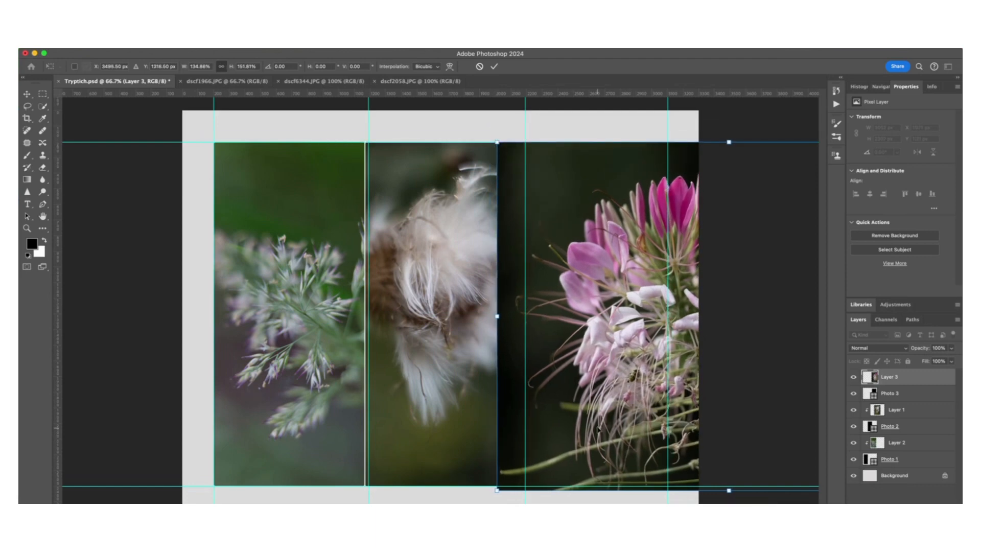
left_click_drag(598, 429, 595, 427)
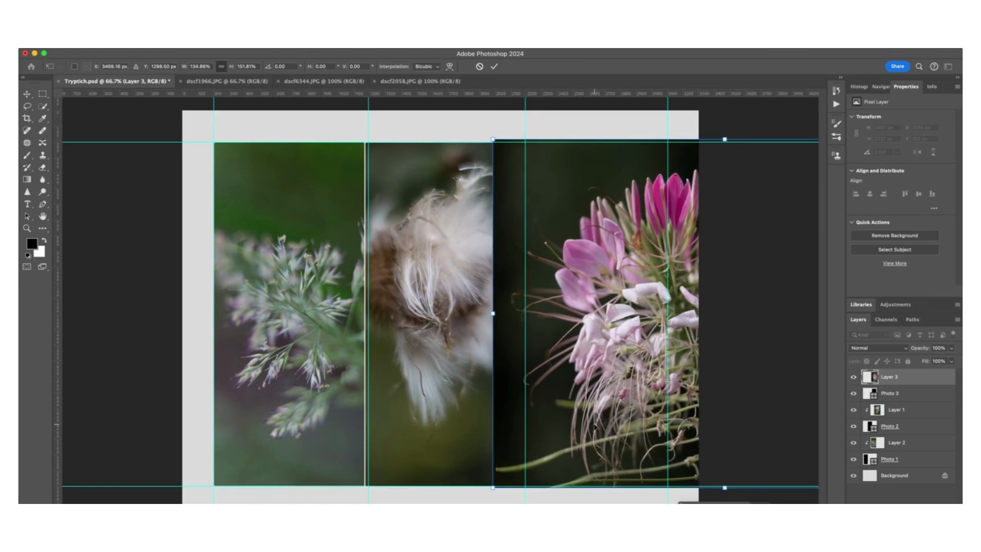
key("Return")
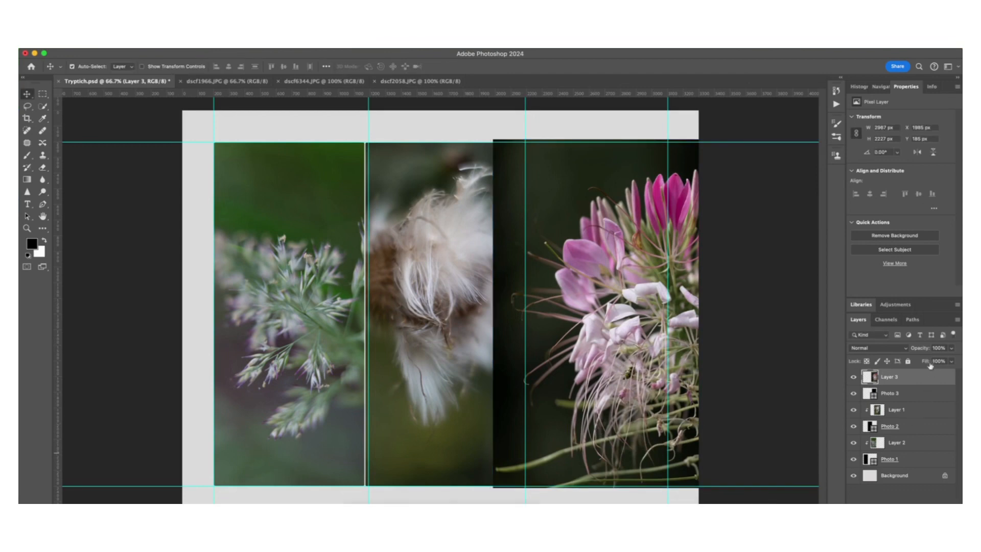
right_click(917, 381)
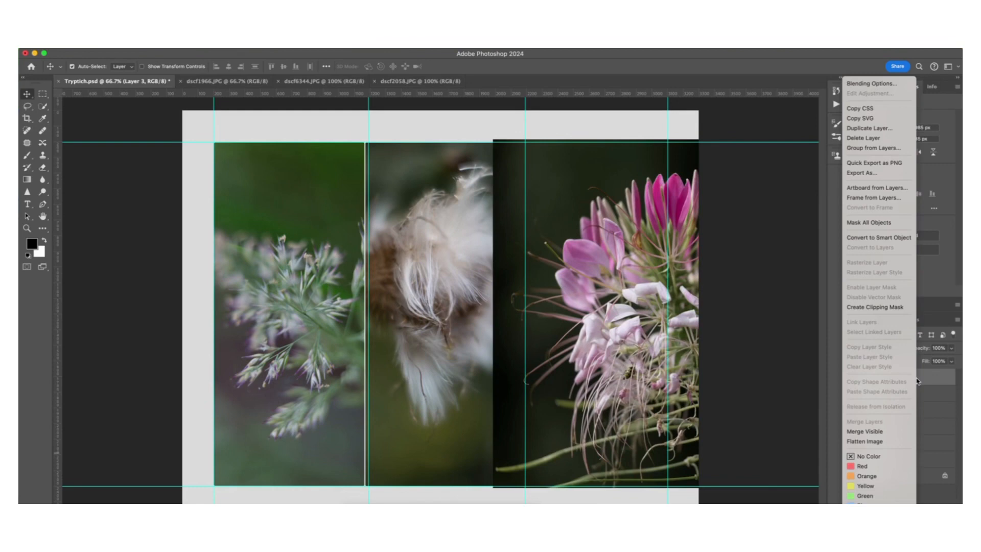
left_click(881, 306)
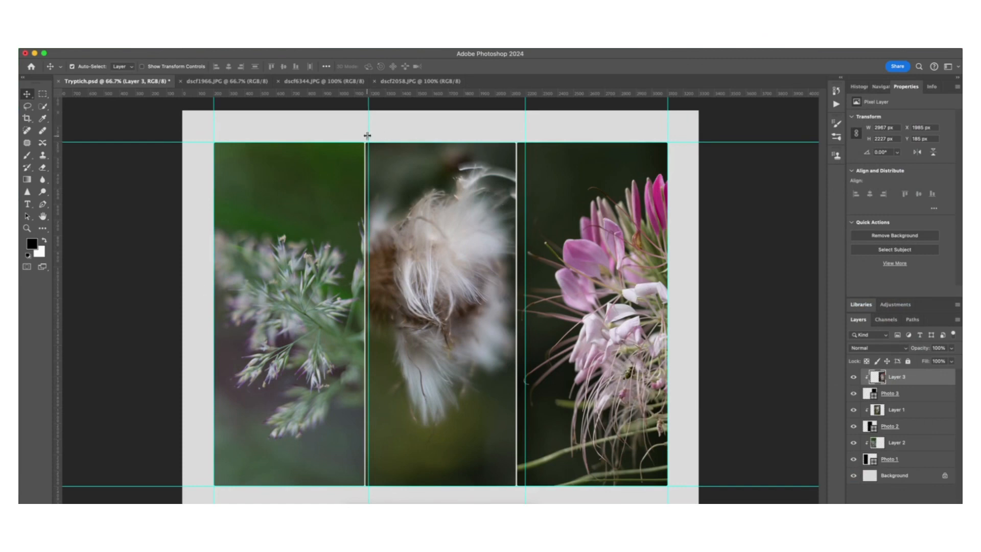
Step: Remove all the vertical and horizontal guides from the triptych canvas
left_click_drag(368, 135, 56, 108)
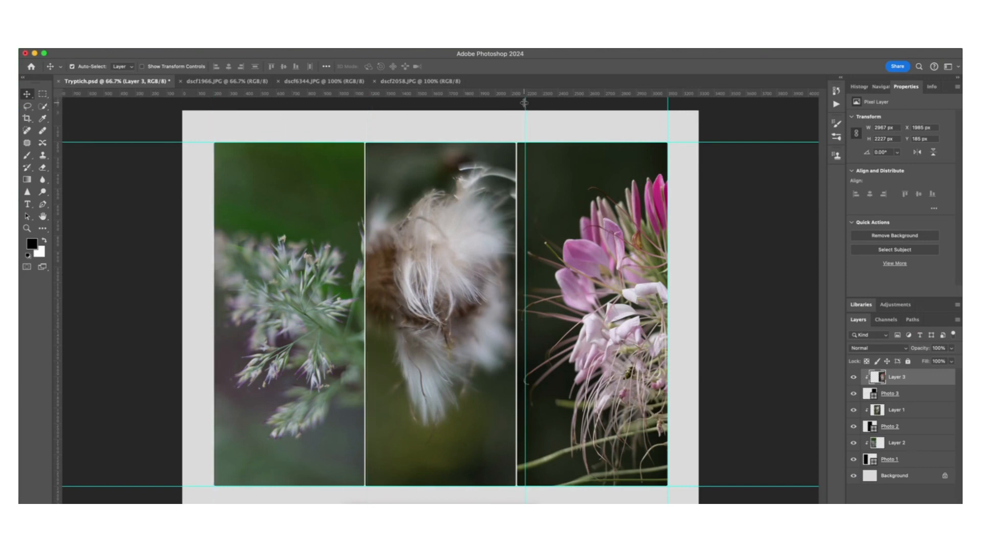
left_click_drag(524, 103, 58, 107)
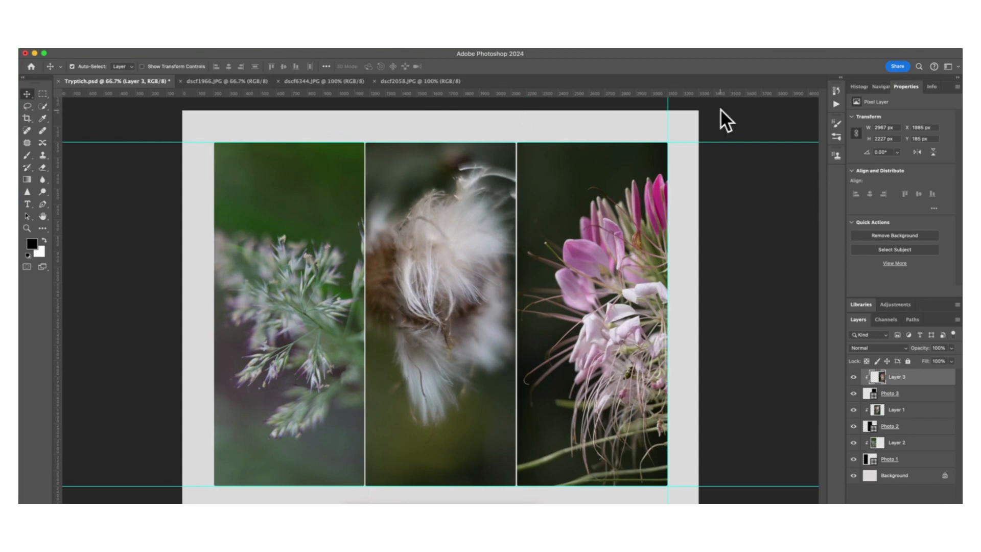
left_click_drag(667, 100, 57, 99)
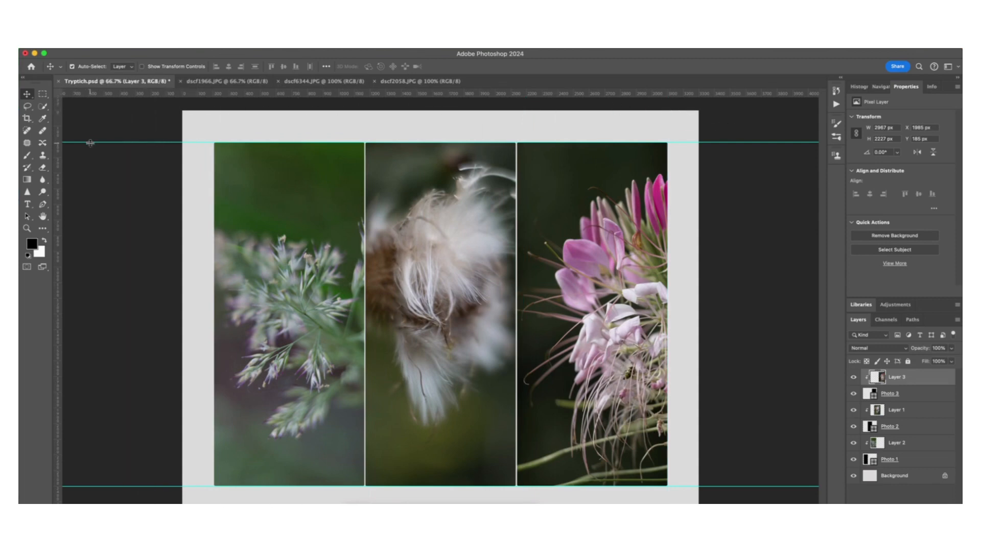
left_click_drag(90, 143, 96, 90)
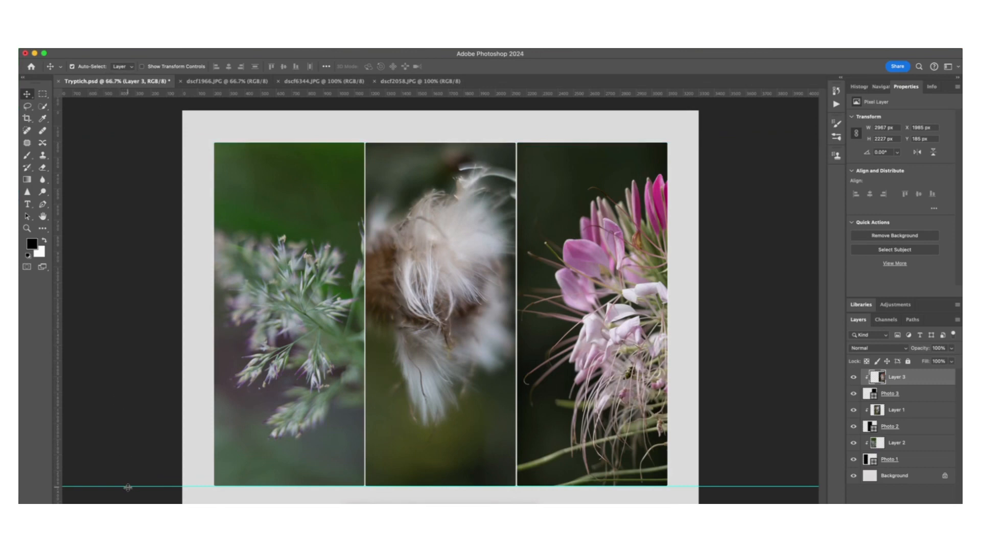
left_click_drag(128, 487, 159, 94)
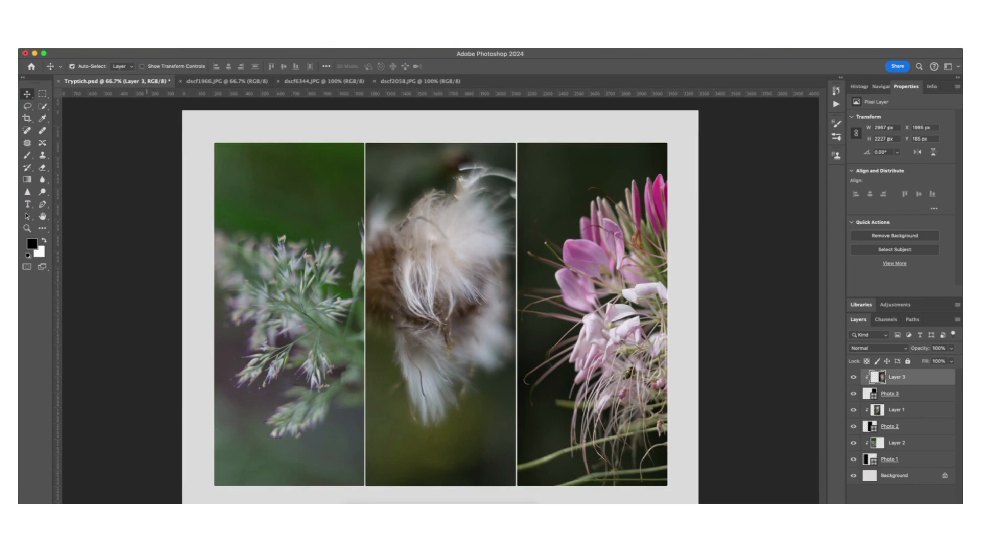
Step: Save a JPEG copy named Tryptich copy1.jpg to the Desktop at Maximum quality 12 with the Baseline ("Standard") format option
left_click(94, 50)
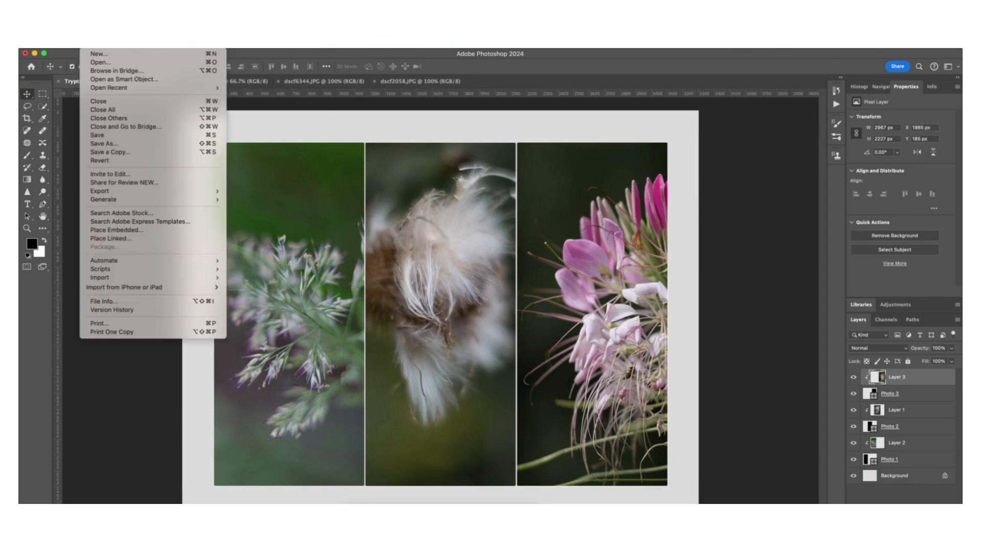
left_click(127, 145)
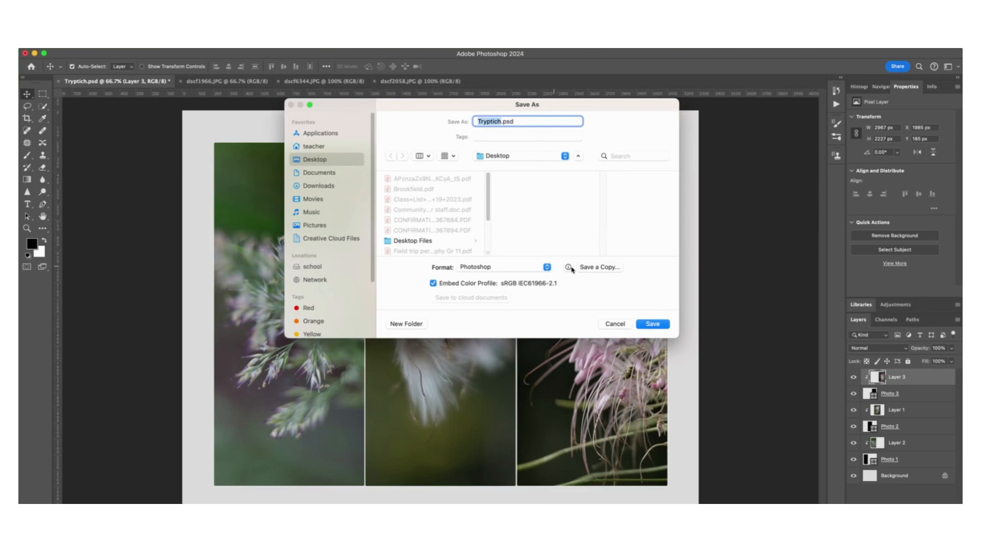
left_click(595, 268)
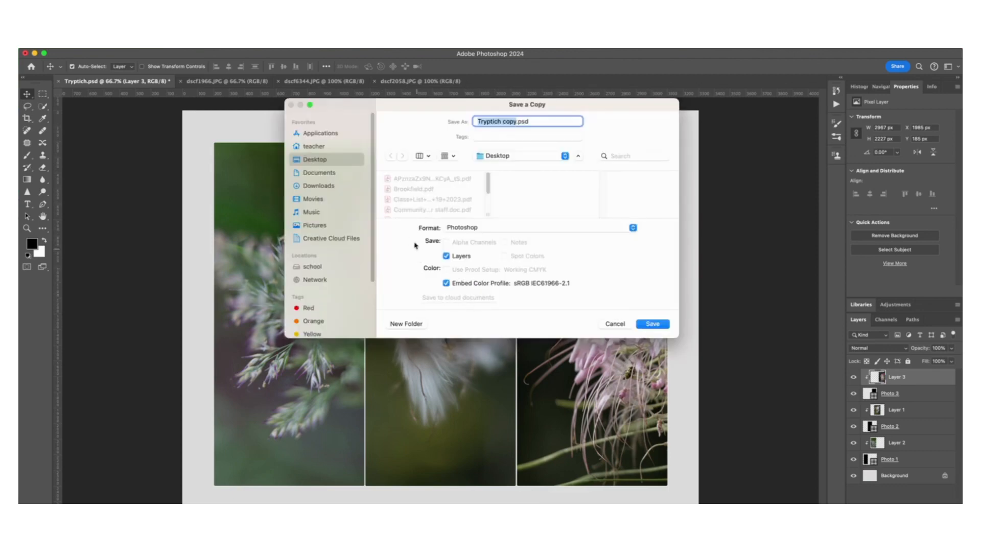
left_click(517, 121)
type("1")
left_click(633, 228)
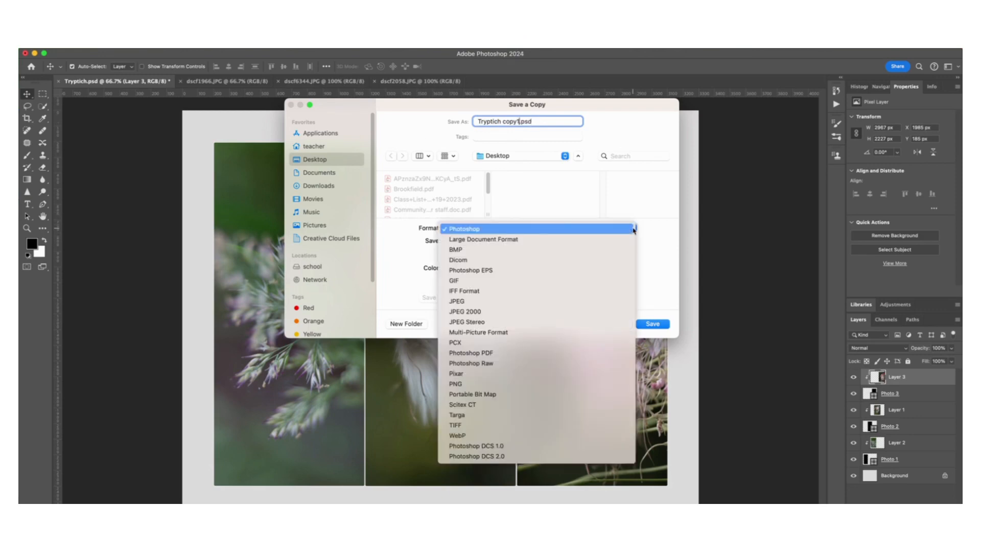
left_click(621, 301)
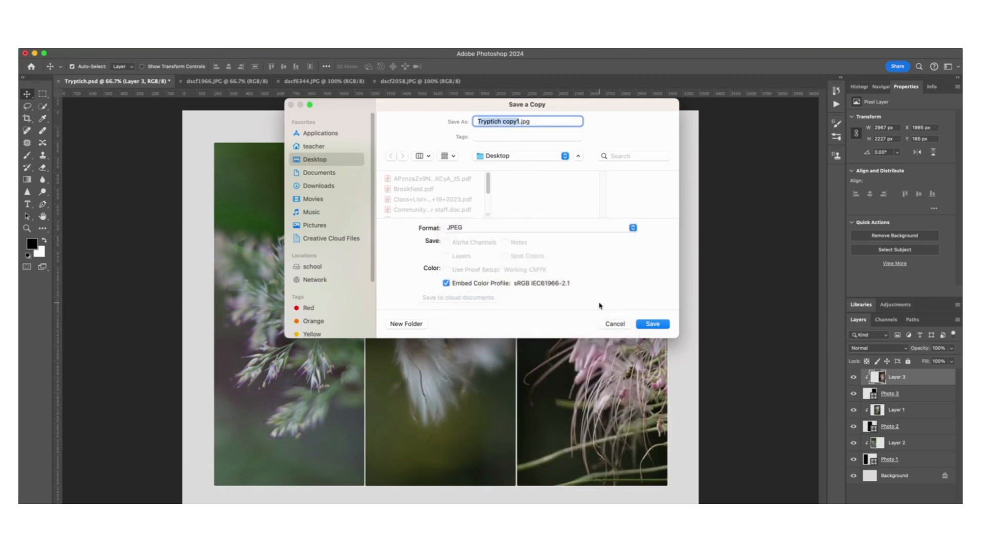
left_click(653, 323)
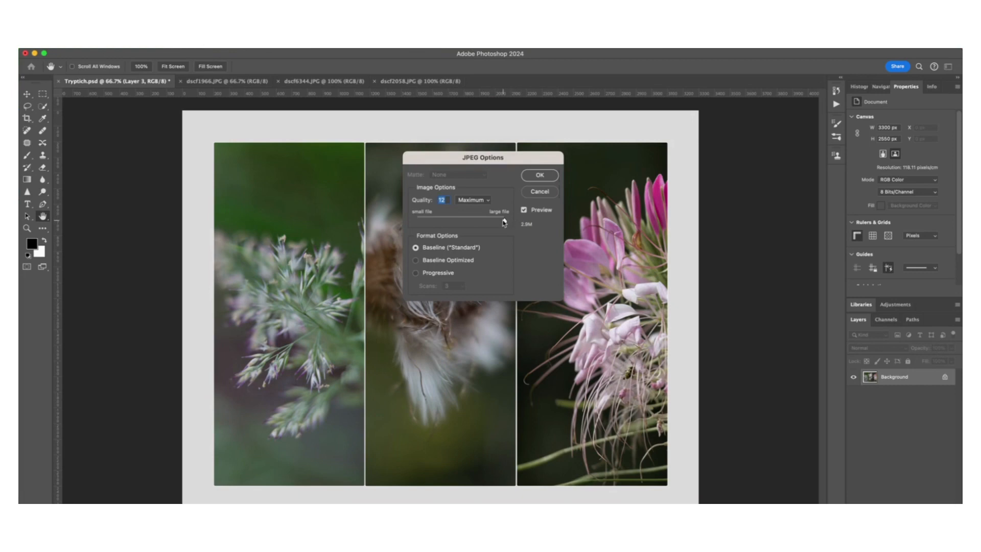
left_click(540, 175)
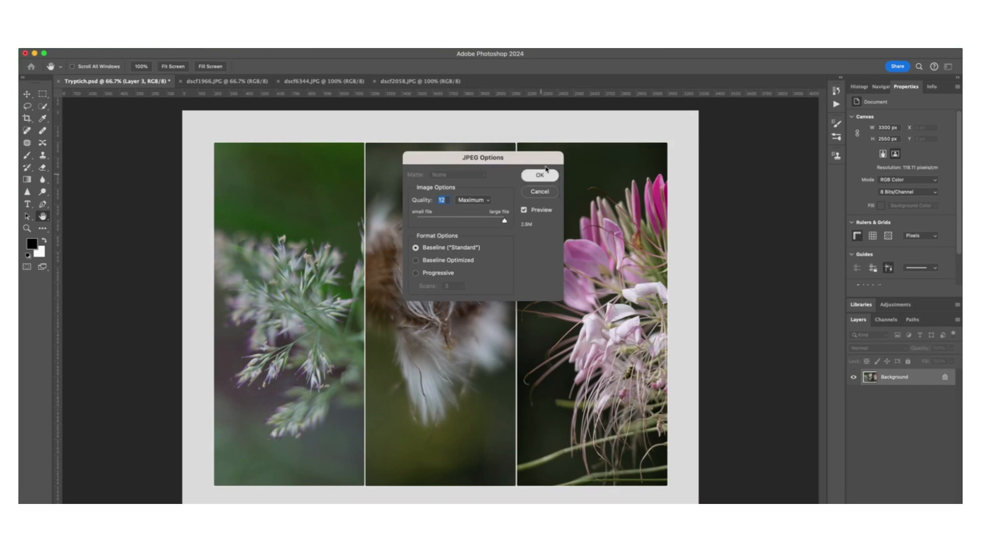